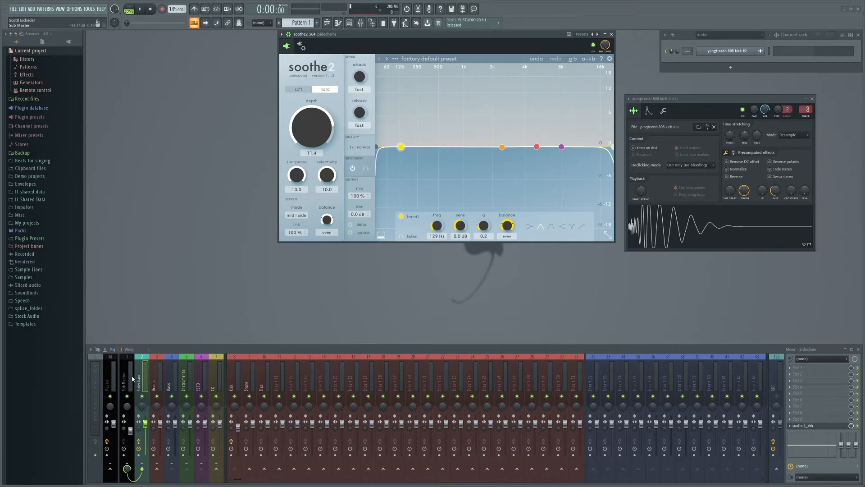
Step: Examine the mixer routing of the Sub Master, Sidechain, Drums, Bass, Instruments, SC FX and FX tracks
click(133, 380)
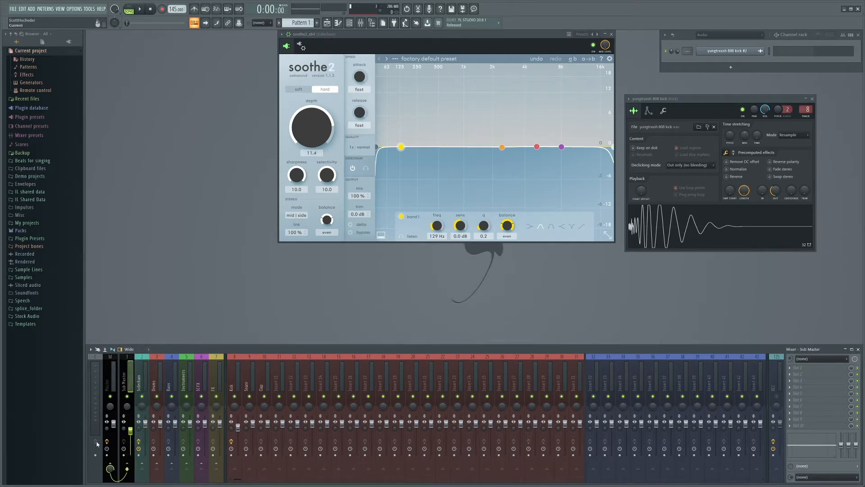
click(143, 383)
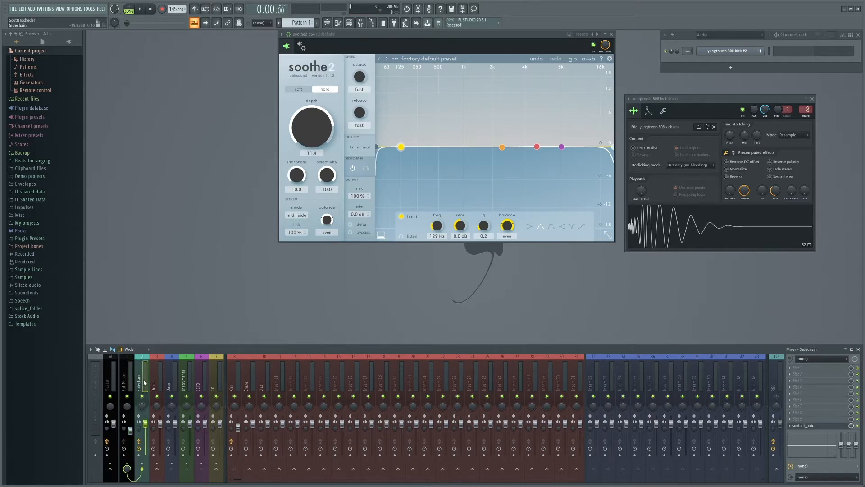
click(154, 380)
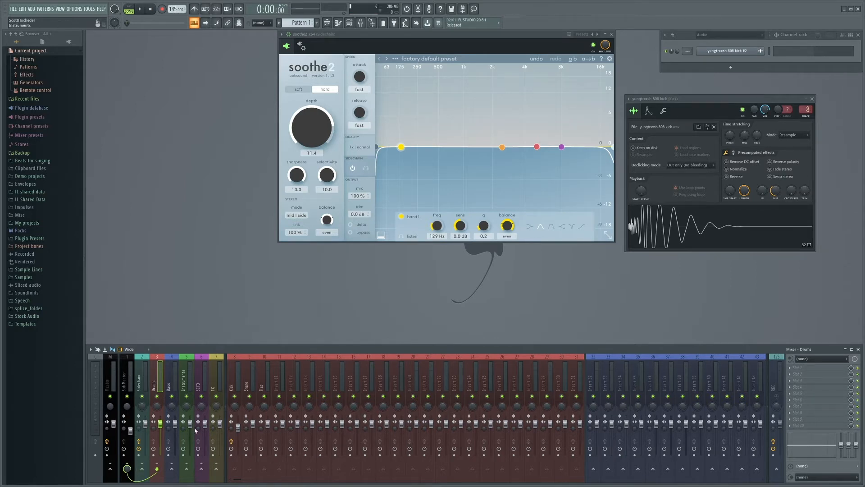
click(171, 380)
click(187, 381)
click(201, 381)
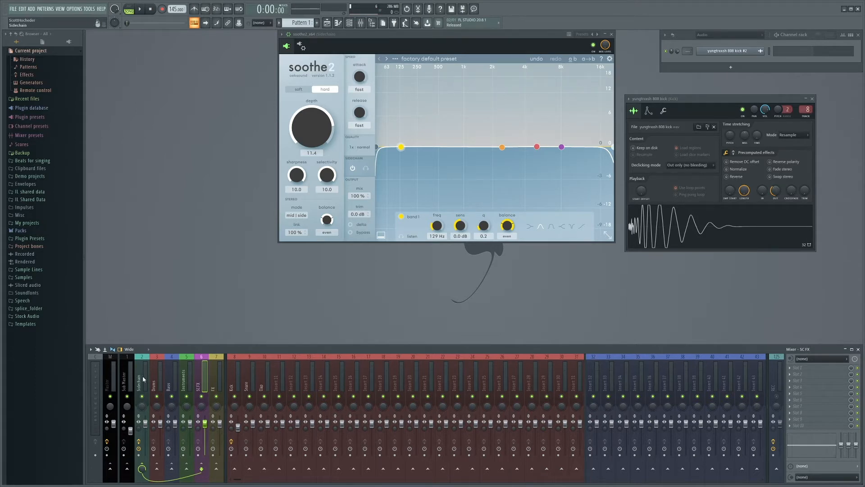
key(Right)
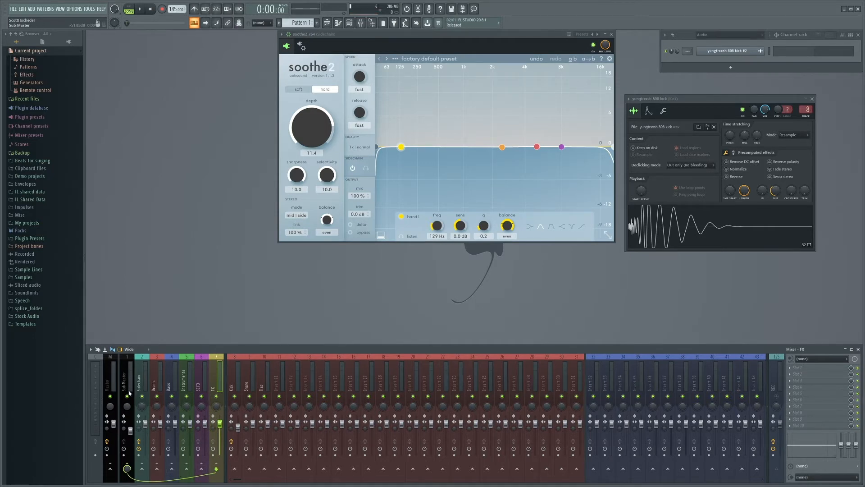
click(155, 377)
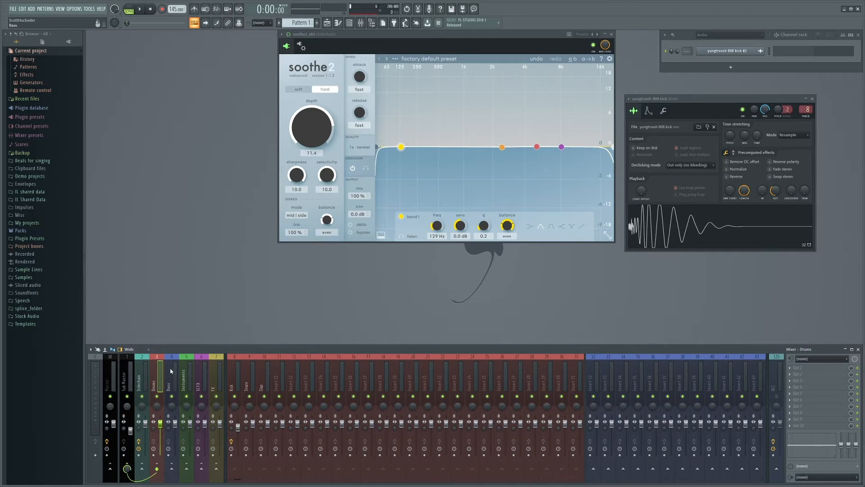
click(148, 381)
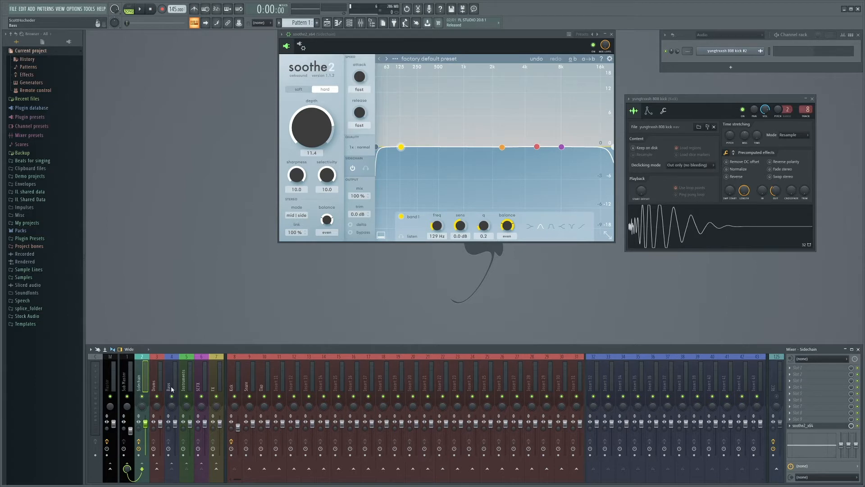
Step: Route the Kick mixer track to the Sidechain track, turn that send all the way down, and check the Drums and Kick routing
click(237, 380)
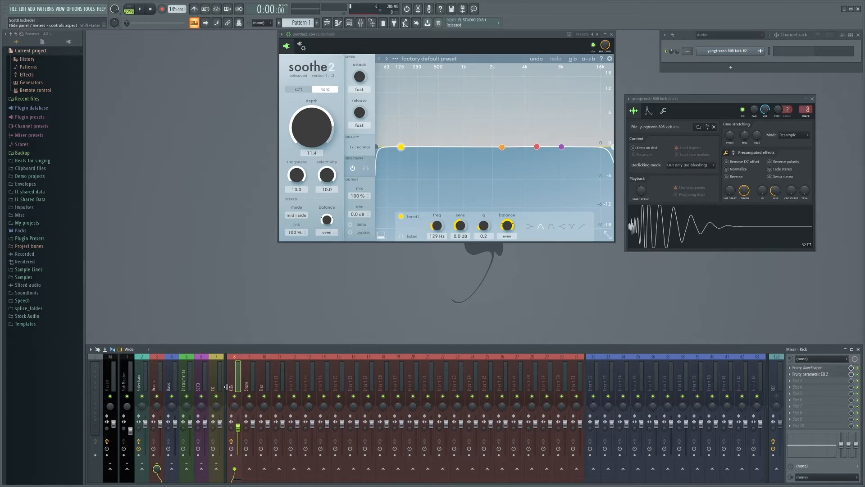
right_click(142, 464)
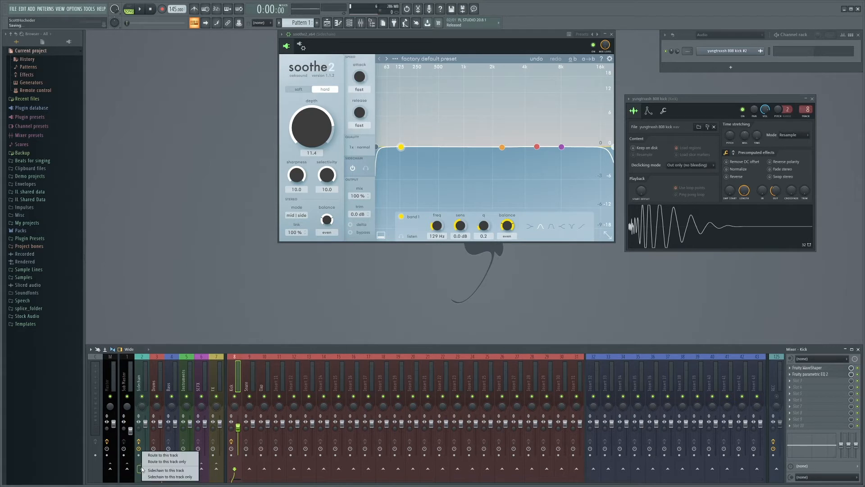
click(171, 455)
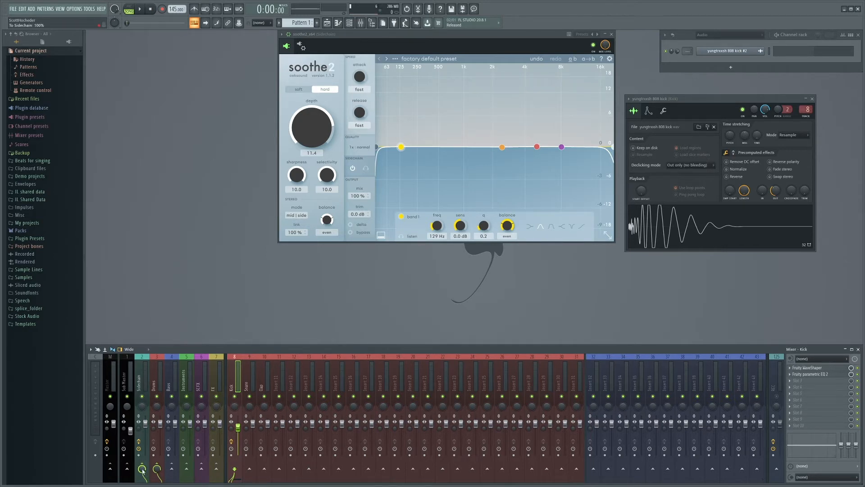
drag(142, 470, 143, 481)
click(157, 381)
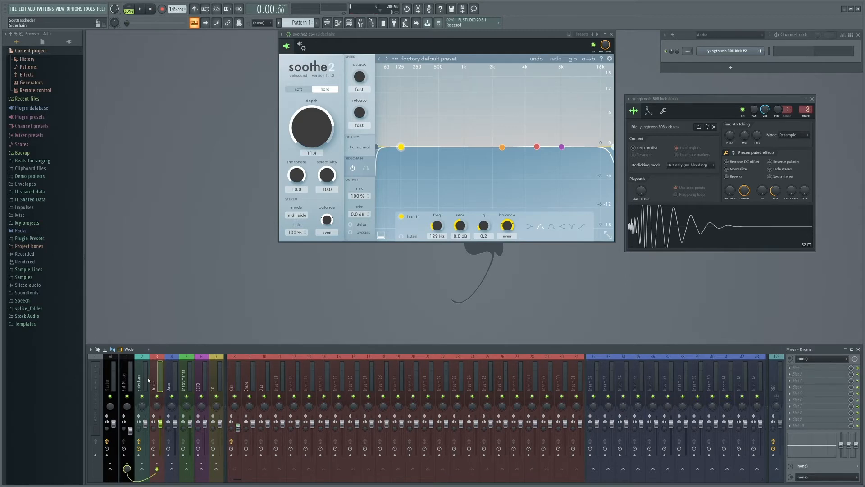
click(234, 380)
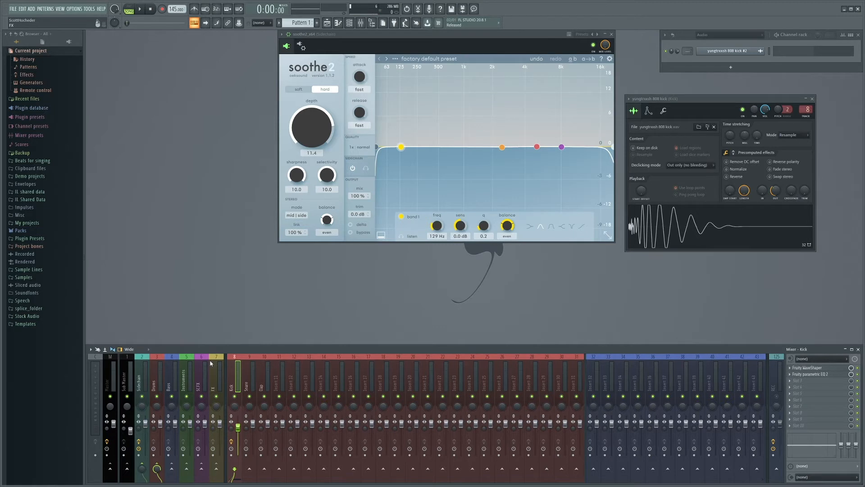
Step: Select the Sidechain track, move the soothe2 window lower, and show the plugin's wrapper processing settings
click(135, 387)
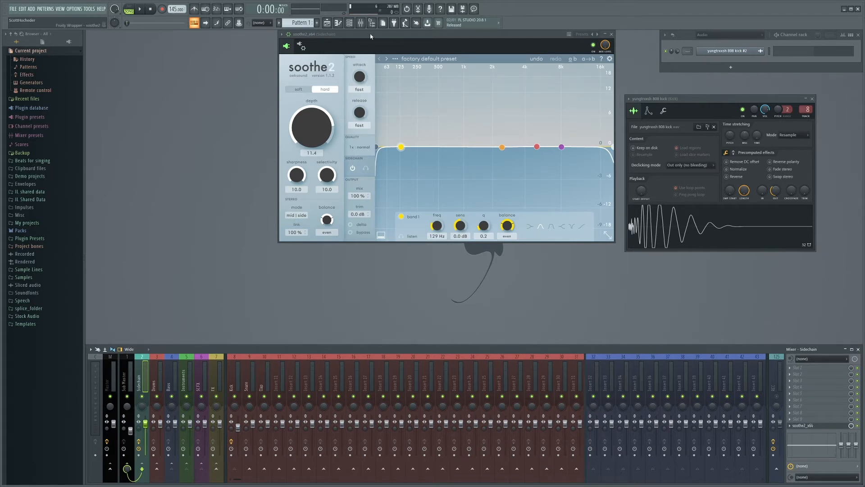
drag(369, 36, 366, 74)
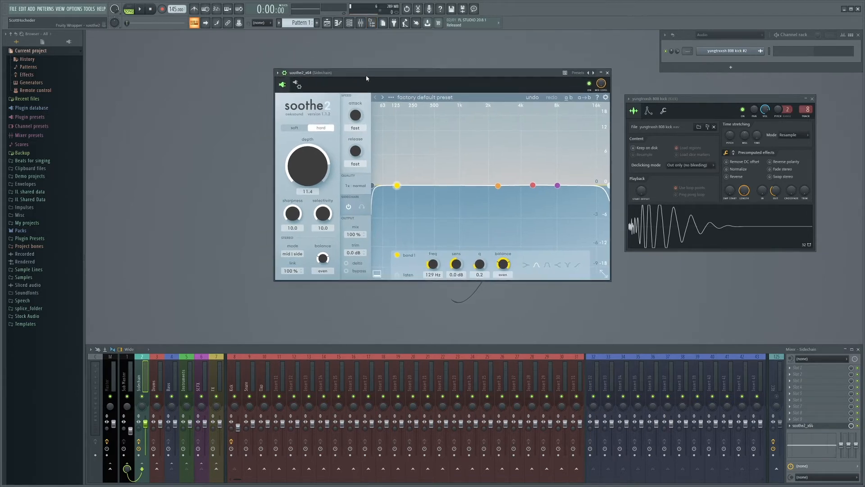
click(285, 72)
click(286, 72)
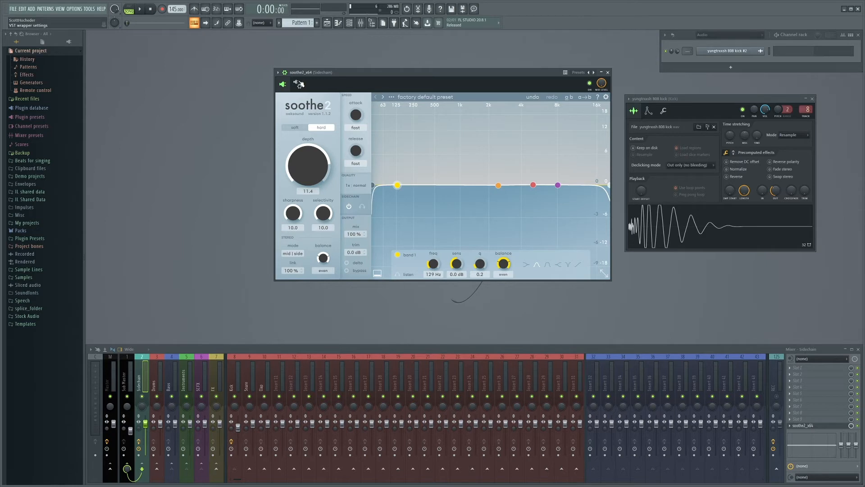
click(285, 73)
click(285, 73)
click(300, 87)
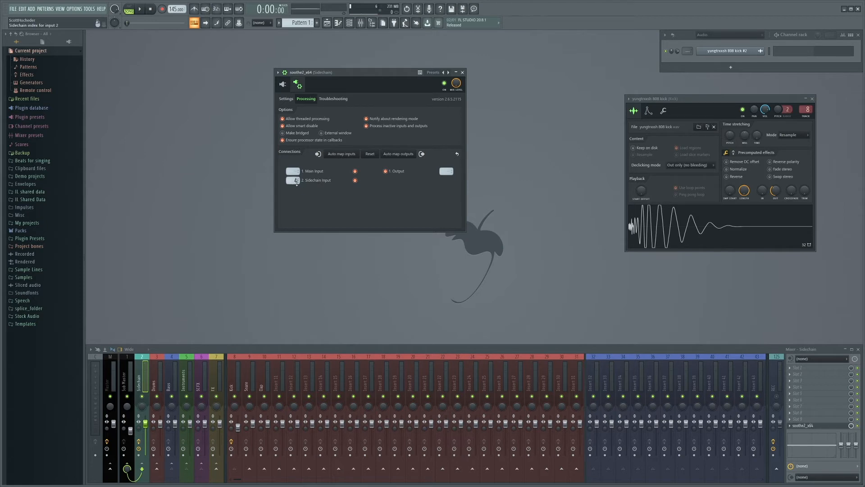
Step: Step through soothe2's sidechain input indices to 1 and compare them with the Bass, Instruments, SC FX and Kick tracks
mouse_move(294, 180)
mouse_down()
mouse_move(293, 192)
mouse_move(293, 172)
mouse_up()
drag(296, 180, 296, 187)
click(169, 382)
click(185, 381)
click(203, 380)
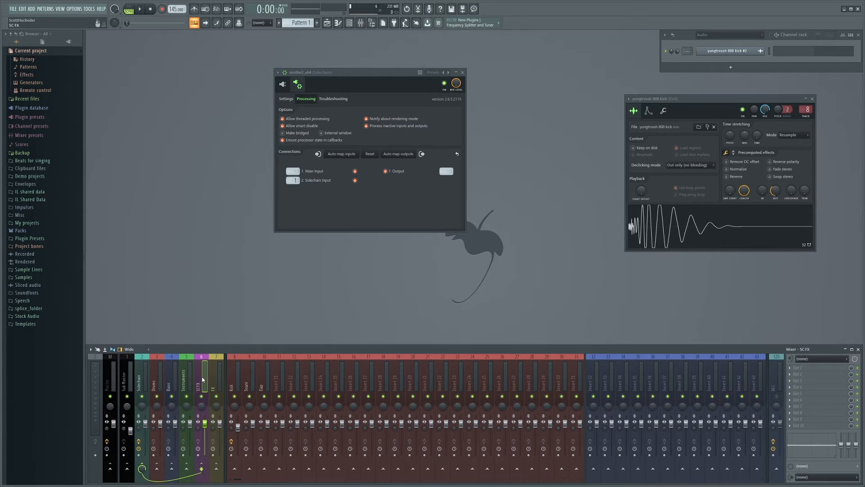
click(234, 382)
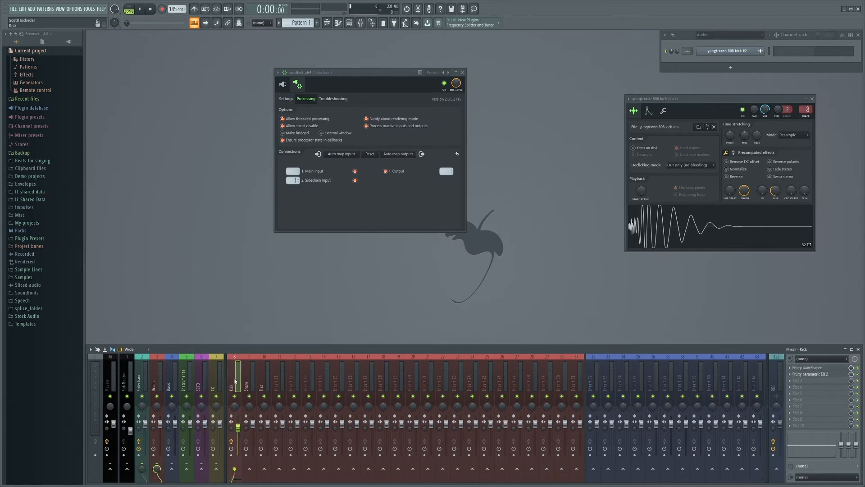
Step: On the Sidechain track, adjust soothe2's sidechain input index for the Kick and return to the plugin interface
click(142, 382)
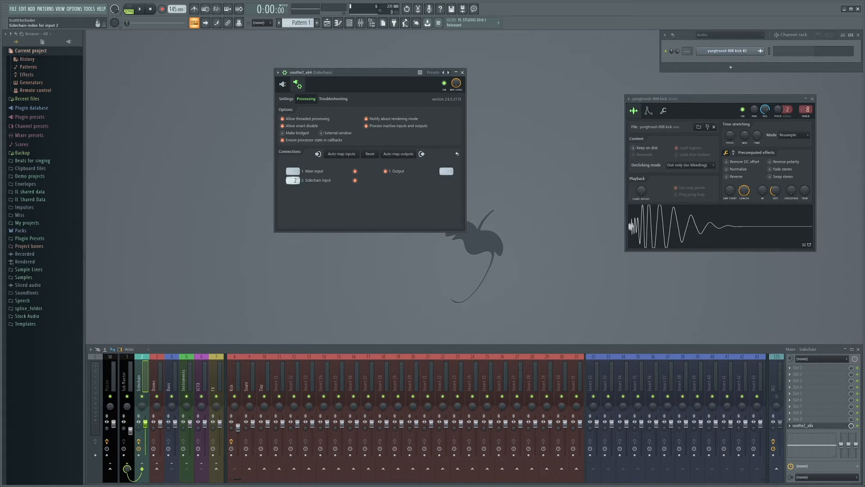
drag(296, 180, 296, 178)
click(283, 84)
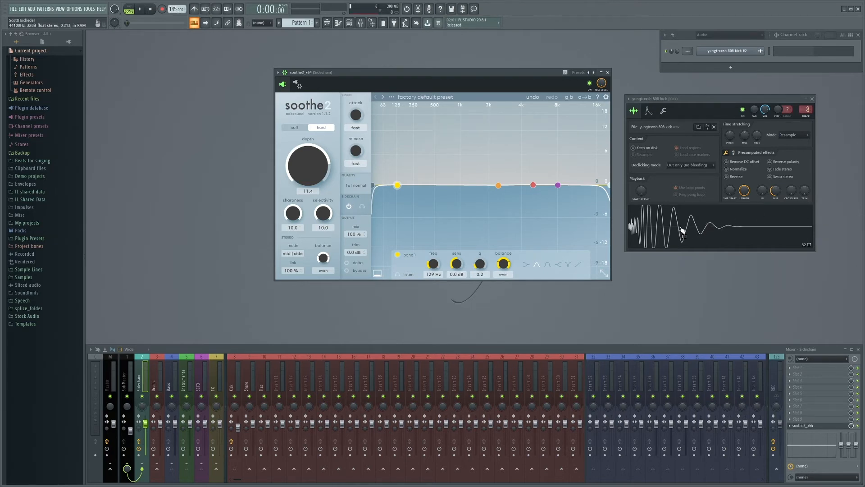
Step: Audition the kick sample several times to check the signal in the mixer and soothe2
click(716, 223)
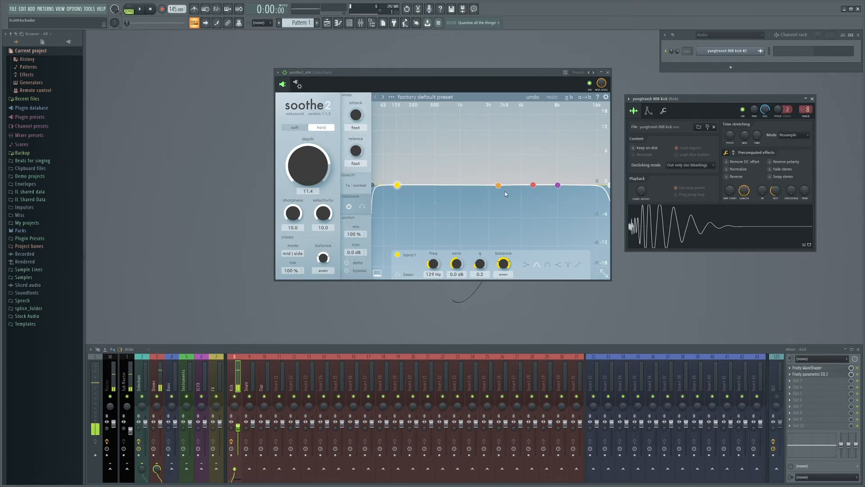
click(706, 226)
click(668, 215)
click(678, 223)
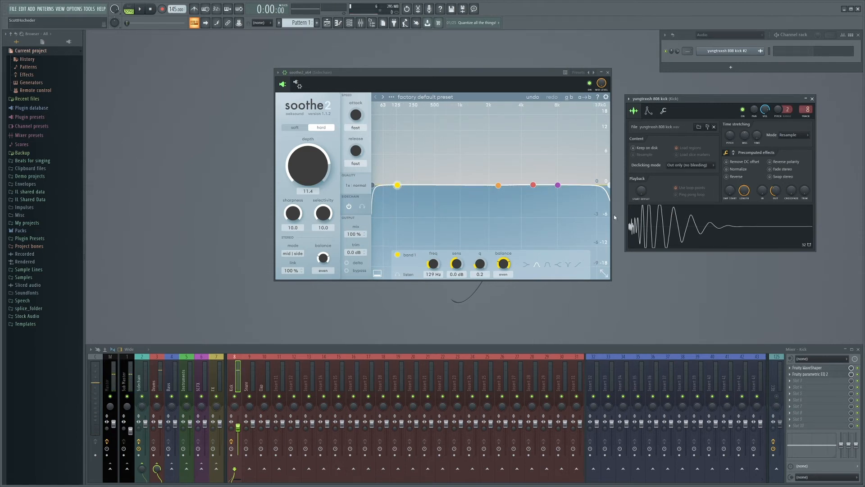